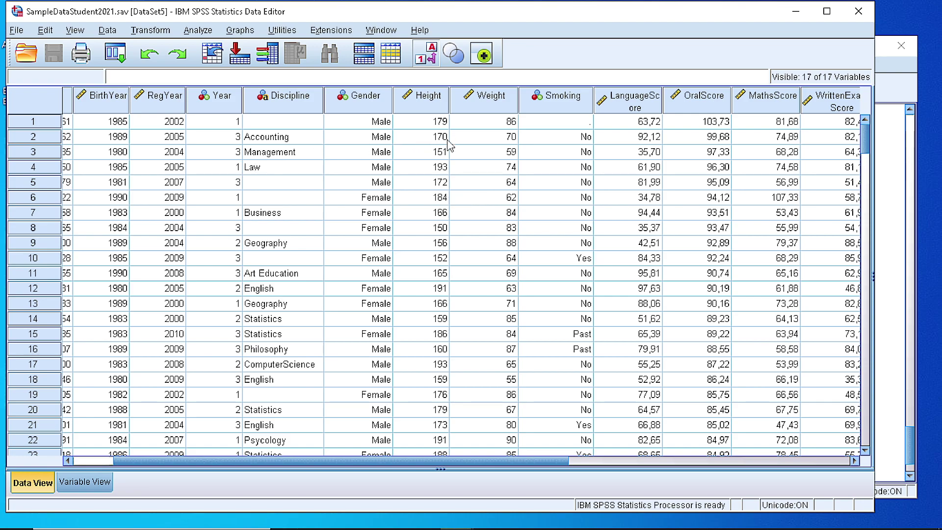
- Select the MathsScore column in the Data Editor and open its context menu
left_click_drag(381, 464, 406, 462)
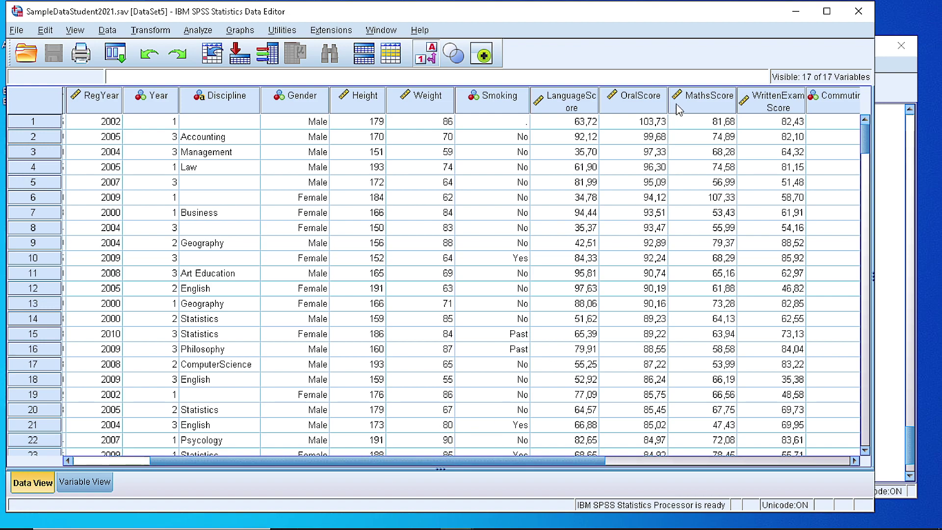
left_click(705, 103)
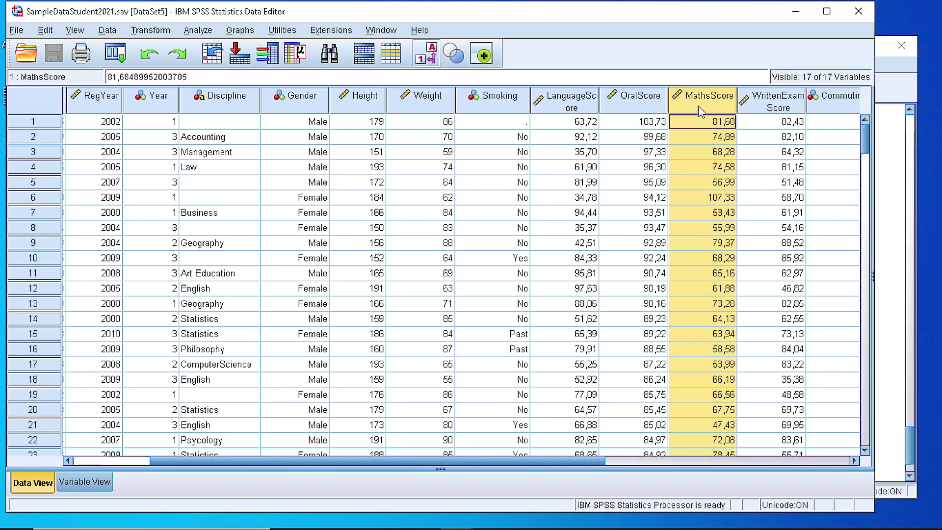
right_click(701, 112)
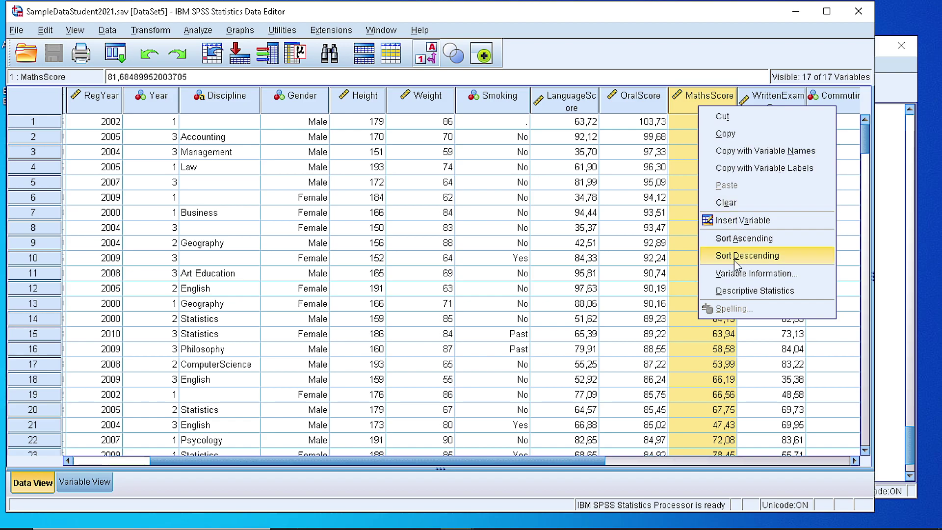
- Run Descriptive Statistics on MathsScore, review the output (mean 63,0442), and return to the Data Editor
left_click(756, 291)
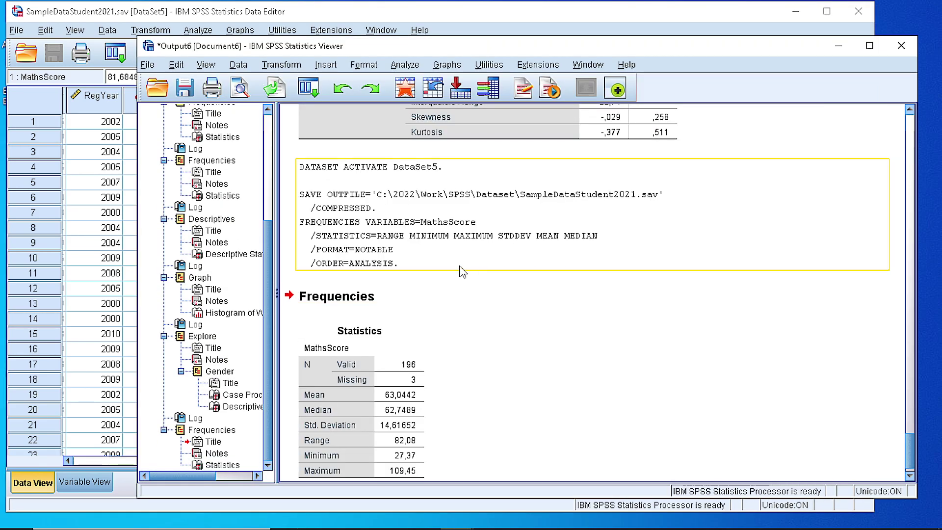
left_click(420, 295)
left_click(510, 343)
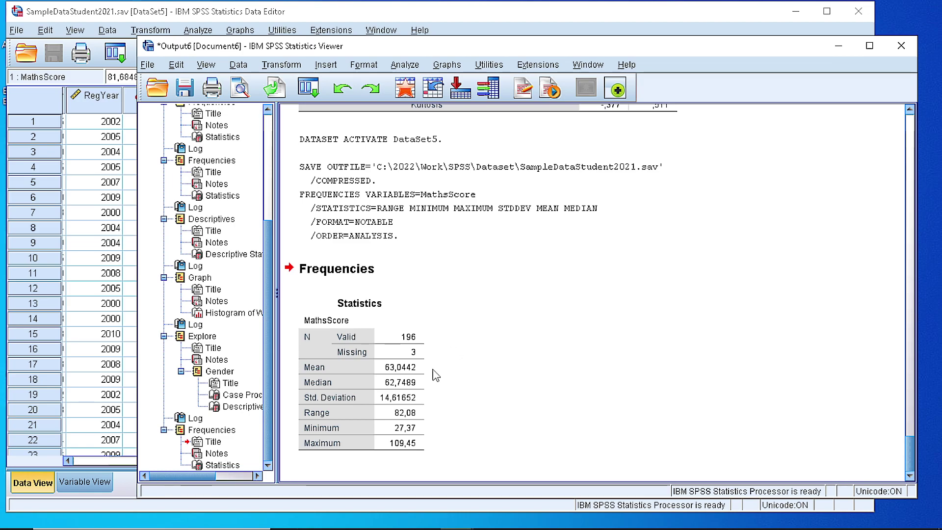
left_click(430, 410)
left_click(432, 421)
left_click(637, 15)
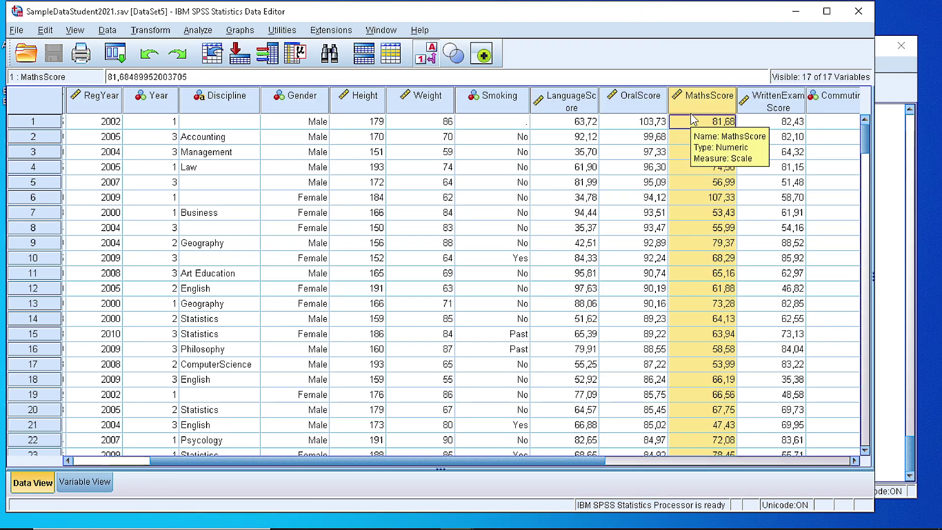
- Open Analyze > Descriptive Statistics > Explore and clear MathsScore and LanguageScore from the Dependent List
left_click(201, 35)
mouse_move(210, 65)
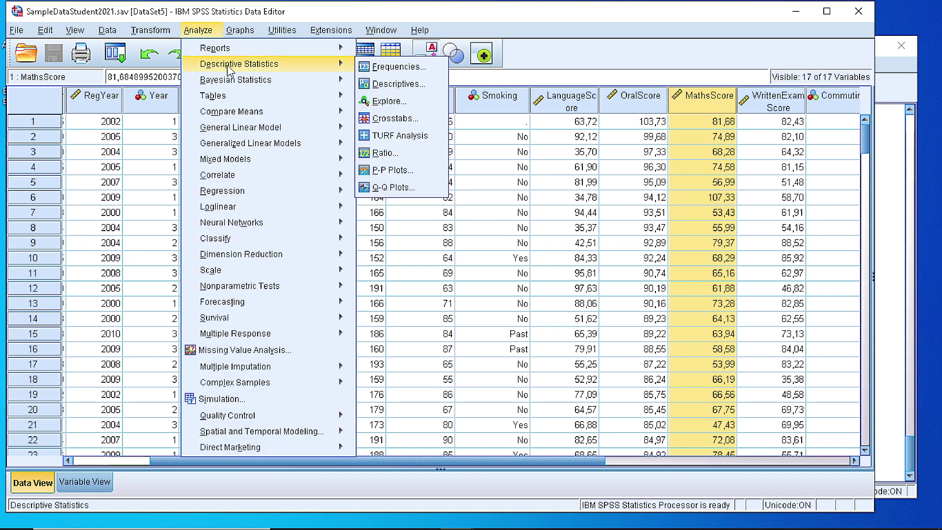
left_click(386, 102)
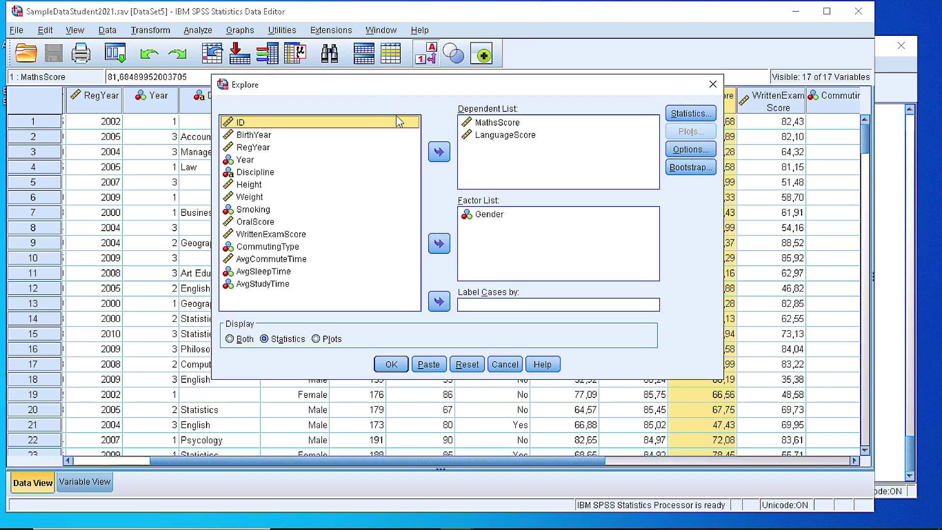
left_click(504, 123)
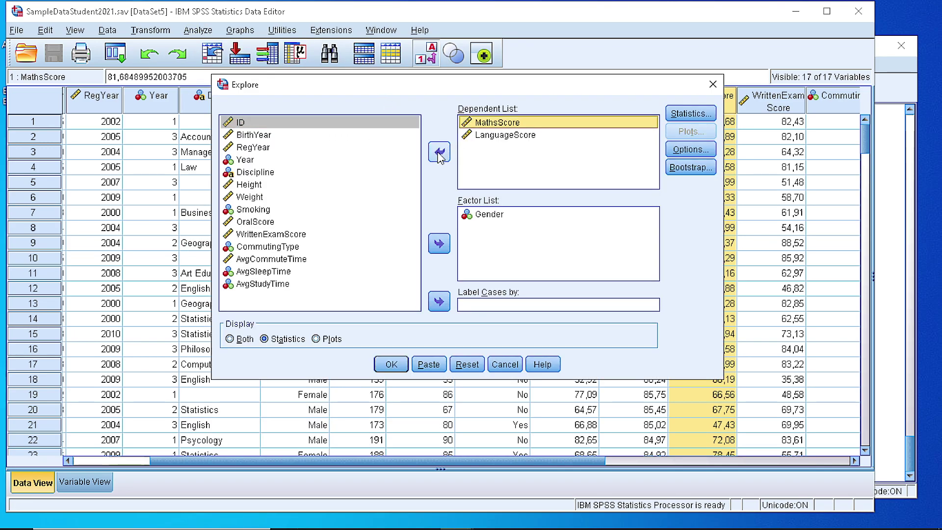
left_click(439, 151)
left_click(440, 151)
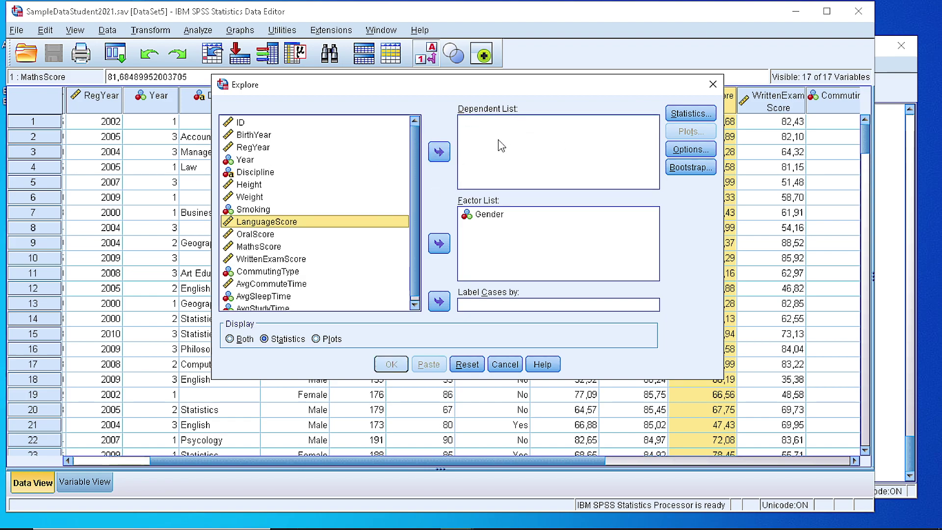
- Add MathsScore and WrittenExamScore as dependent variables and remove the Gender factor
left_click(271, 246)
left_click(439, 151)
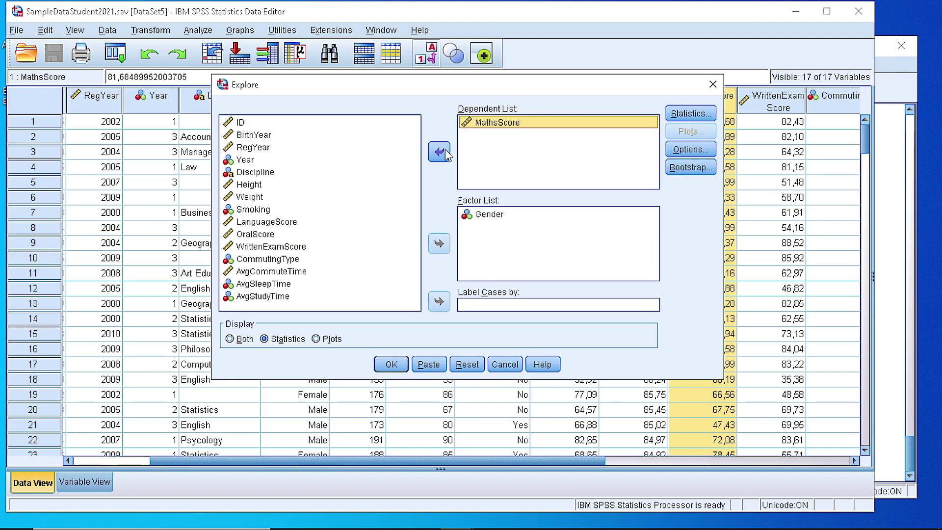
left_click(284, 248)
left_click(439, 151)
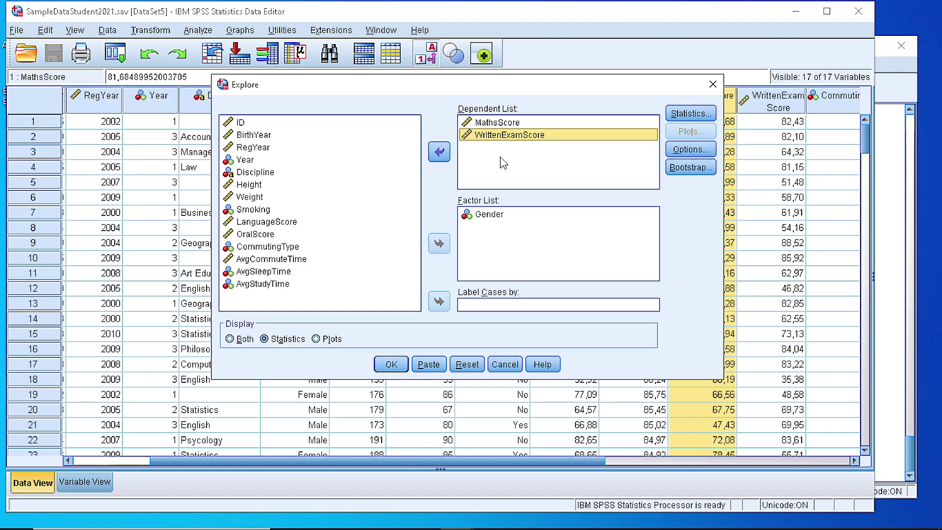
left_click(495, 216)
left_click(439, 243)
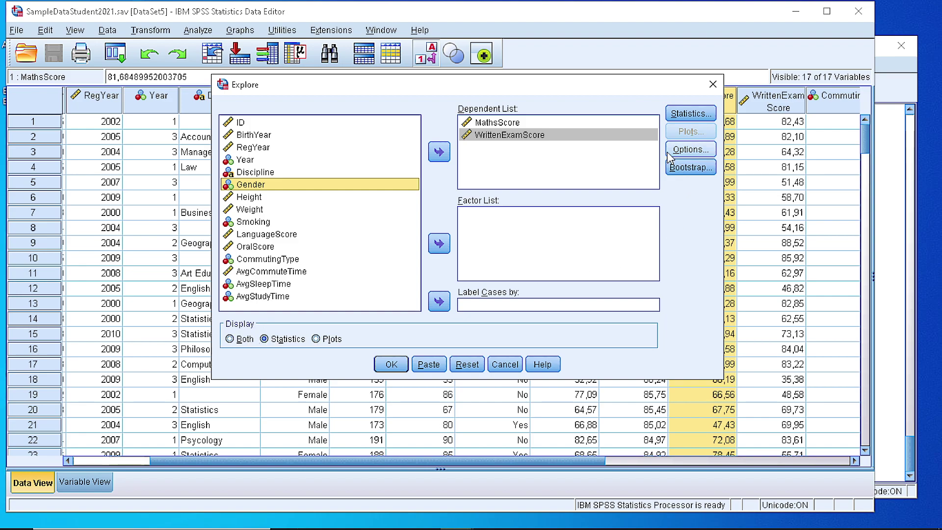
- Limit Explore statistics to Descriptives at 95% confidence, with Outliers and Percentiles off
left_click(686, 115)
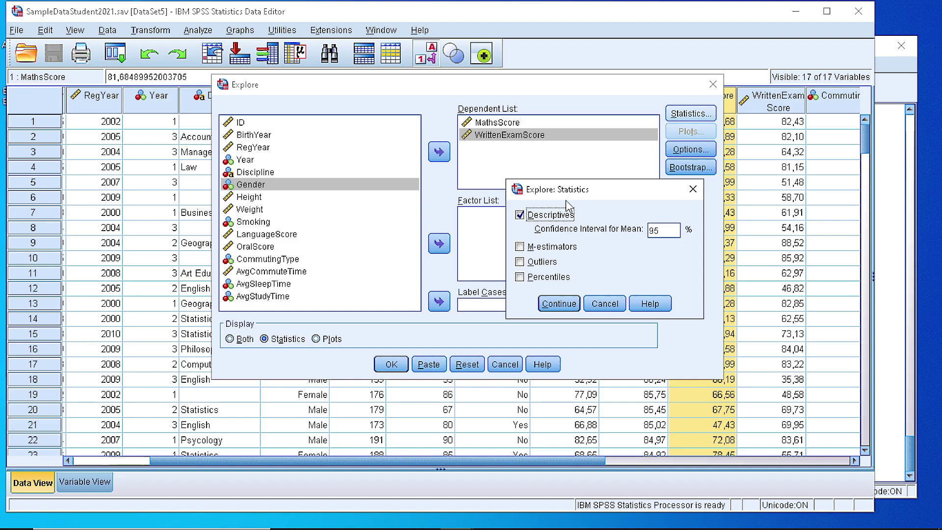
left_click(520, 280)
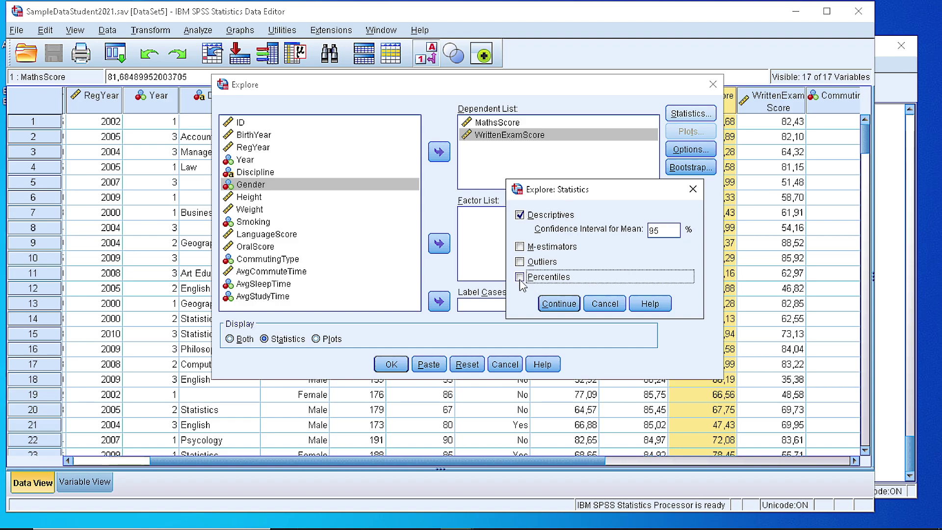
left_click(520, 279)
left_click(520, 263)
left_click(520, 262)
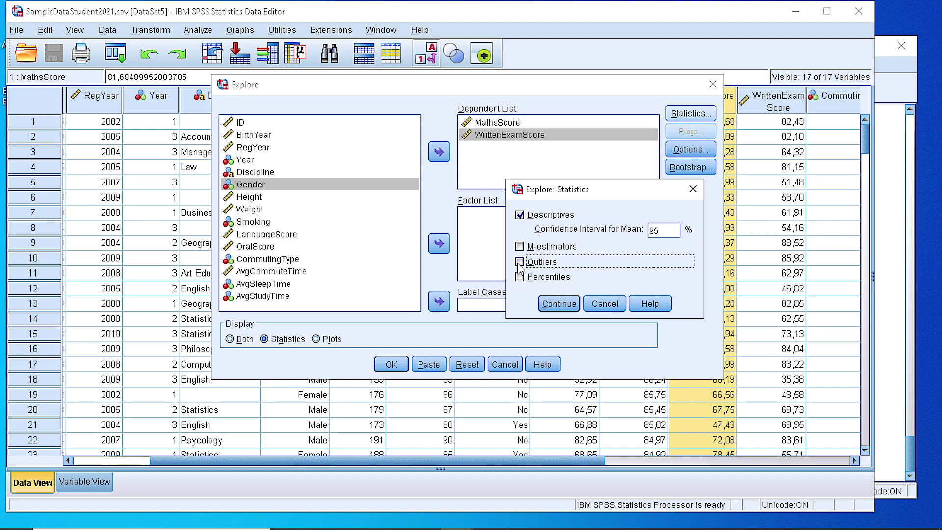
left_click(559, 304)
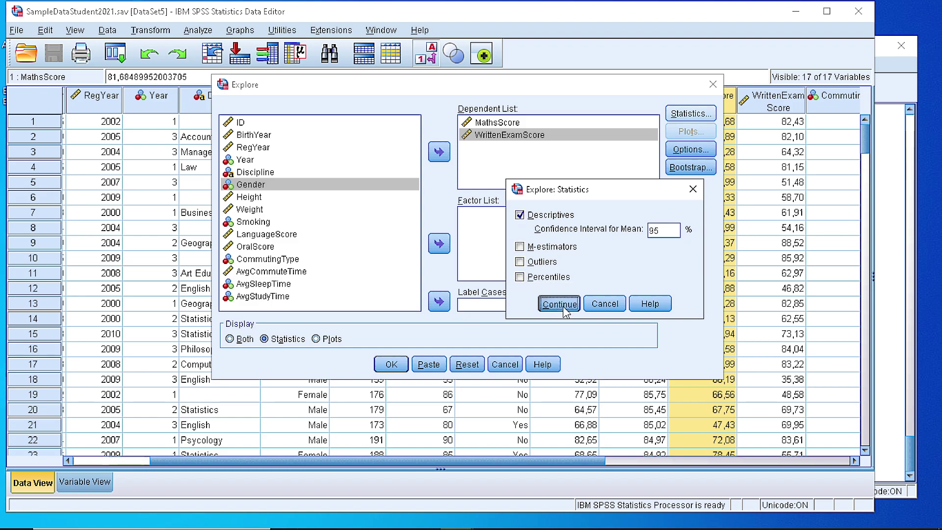
left_click(484, 123)
- Run Explore and review the Descriptives table: MathsScore mean 63,2435, WrittenExamScore mean 65,3616
left_click(485, 135)
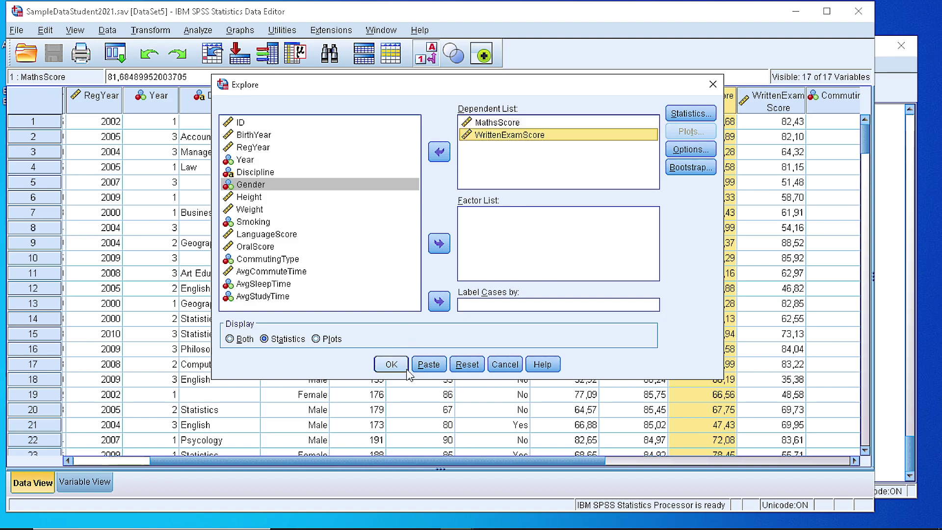
left_click(392, 364)
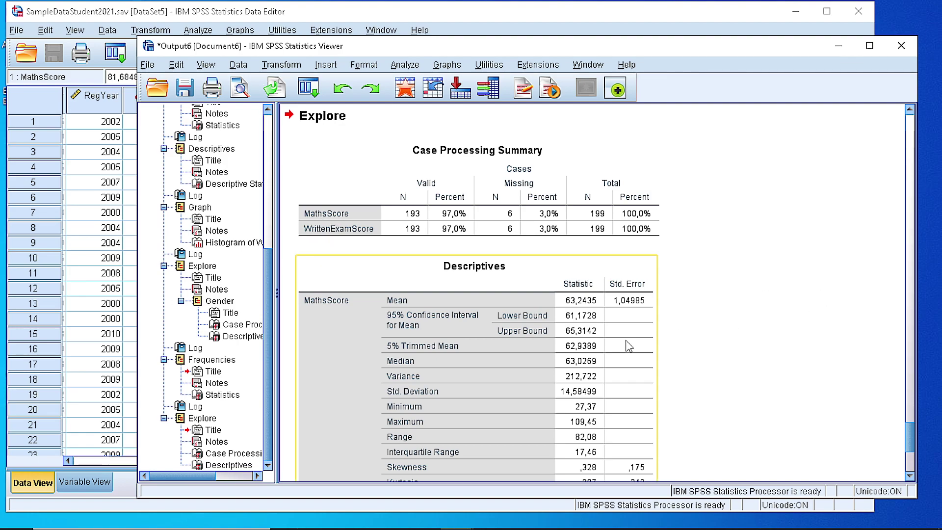
scroll(629, 345, "down", 3)
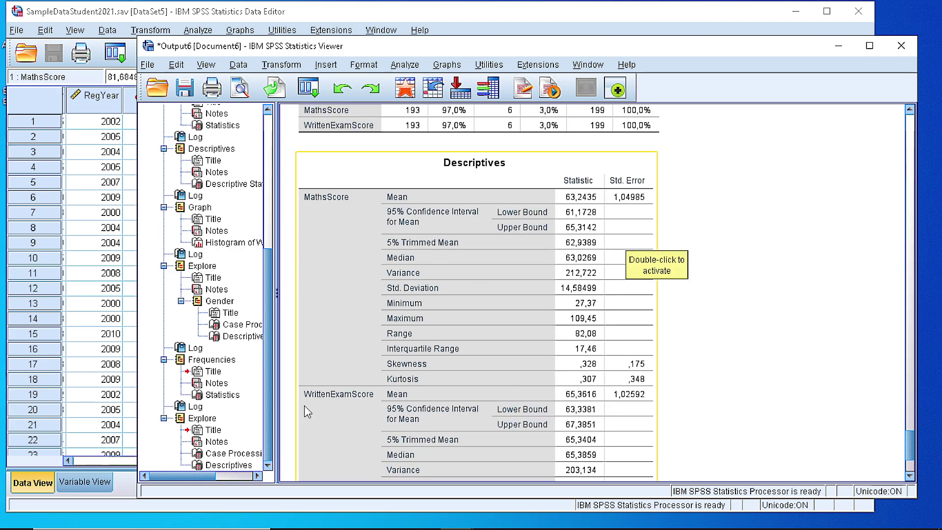
scroll(304, 405, "down", 2)
scroll(304, 406, "up", 1)
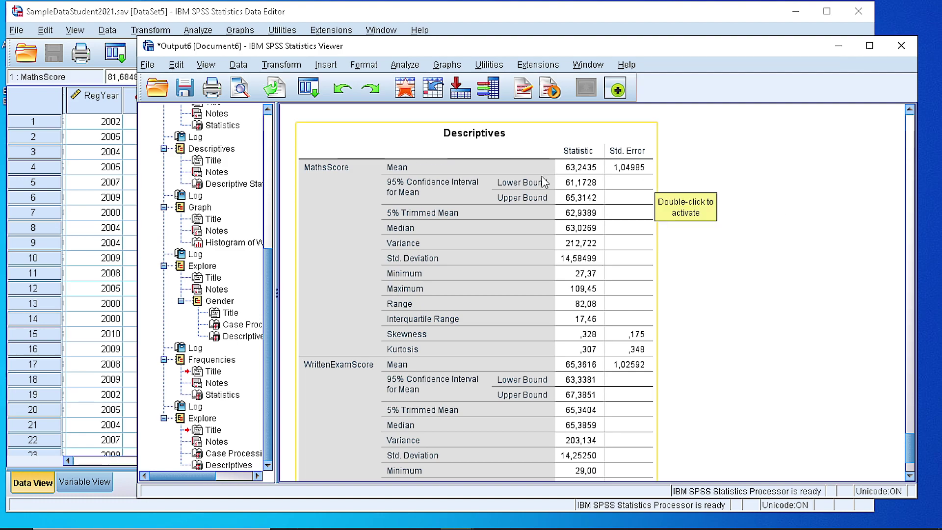
left_click(701, 274)
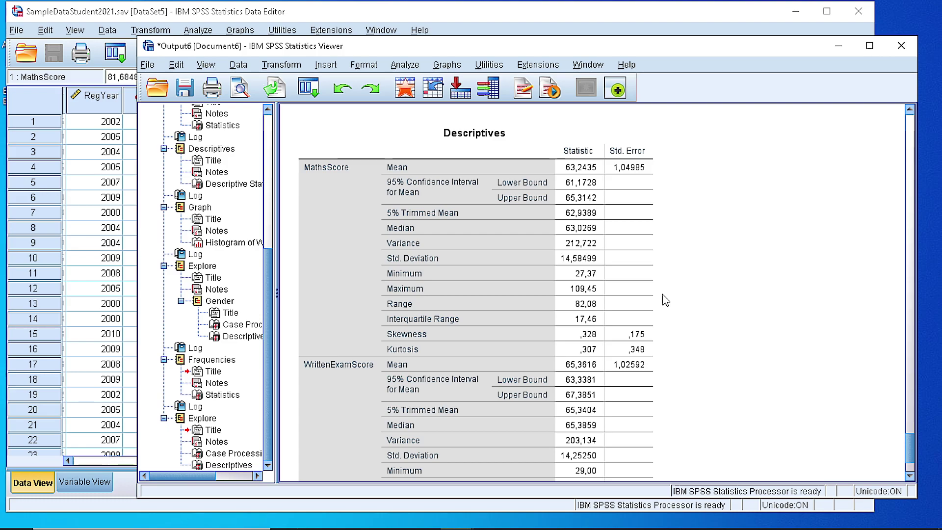
left_click(574, 292)
left_click(717, 298)
scroll(718, 297, "down", 3)
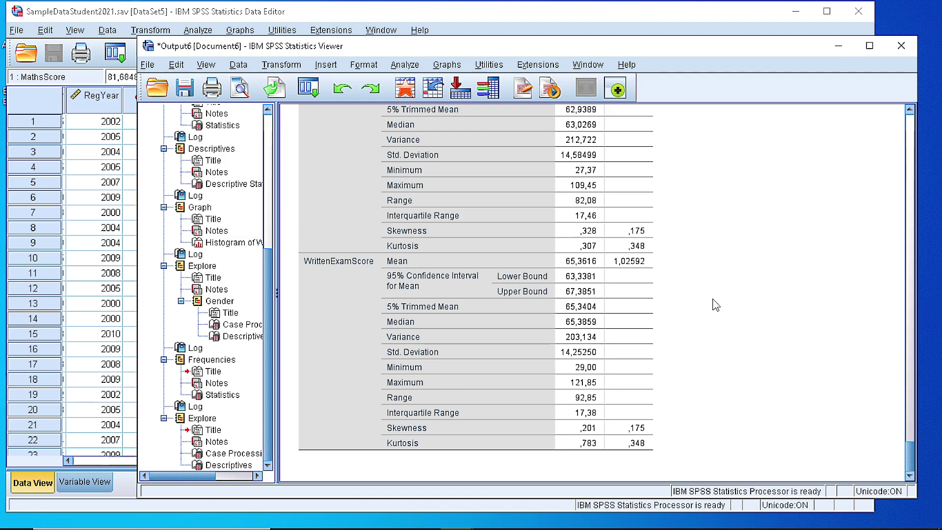
left_click(564, 399)
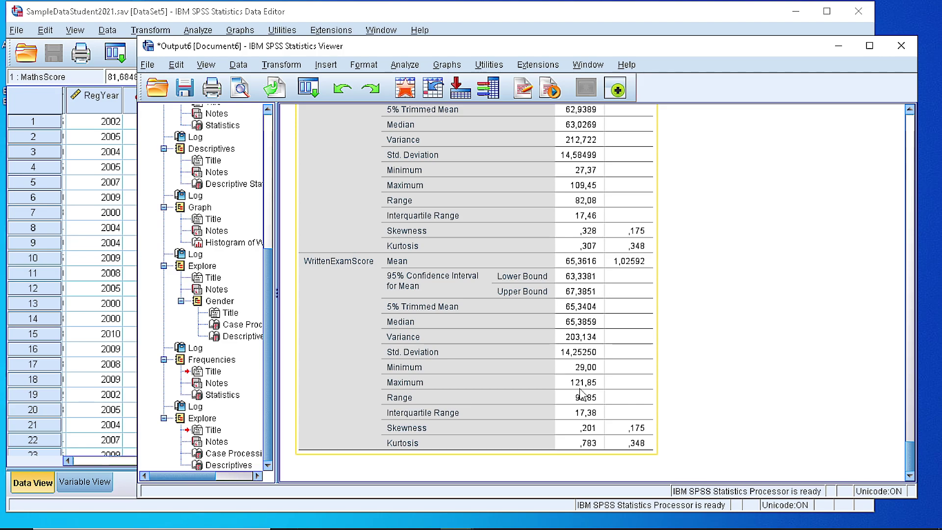
left_click(686, 379)
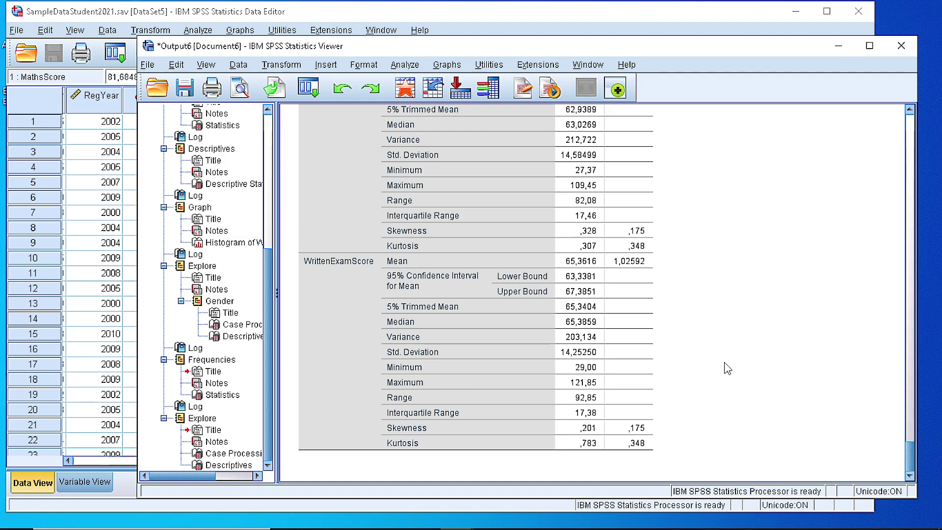
- Open the Descriptives dialog with MathsScore and WrittenExamScore as its variables
left_click(405, 65)
mouse_move(413, 101)
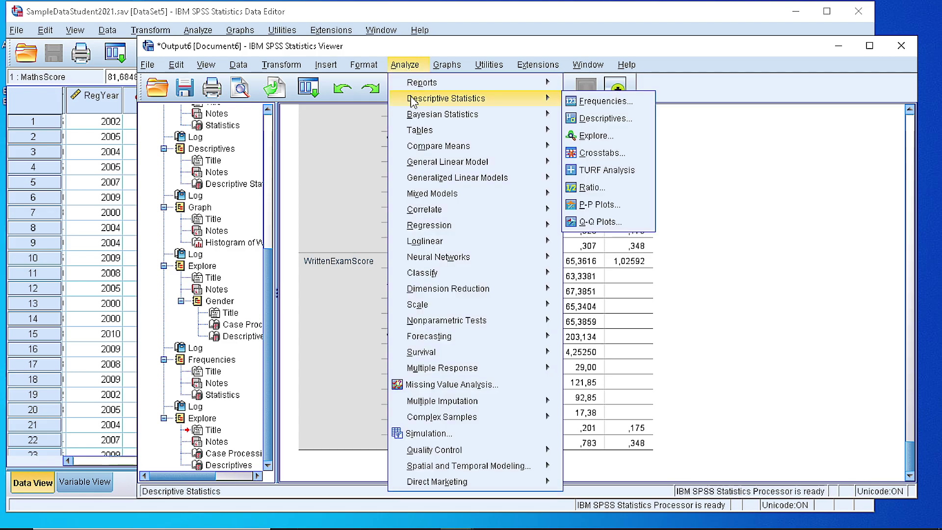
left_click(596, 121)
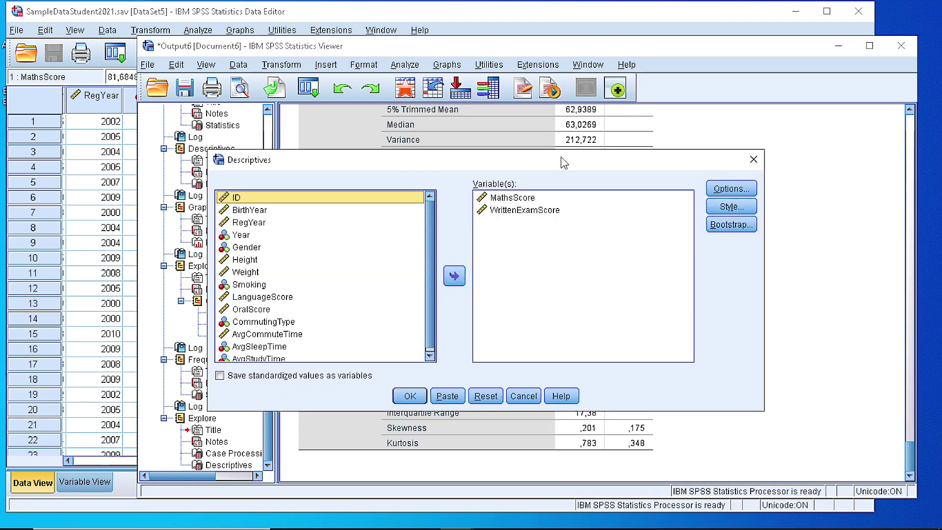
left_click_drag(561, 157, 573, 117)
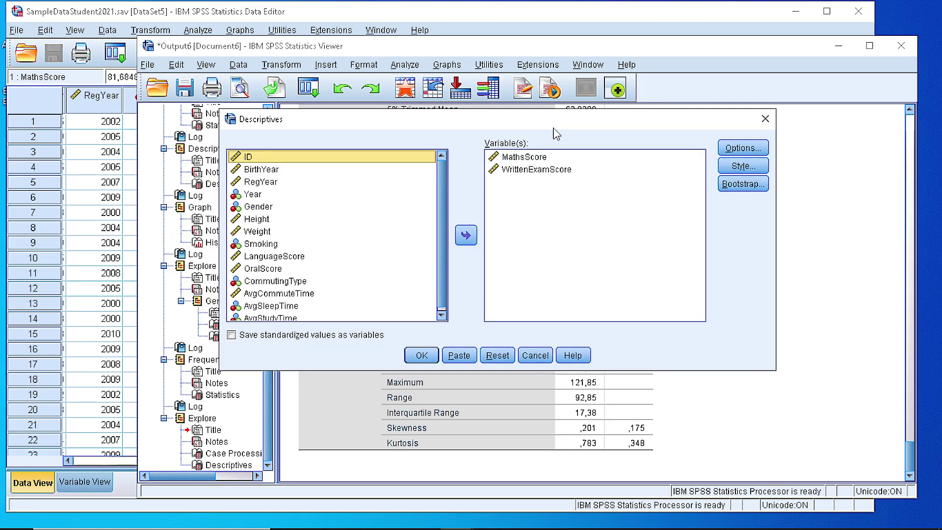
left_click(517, 158)
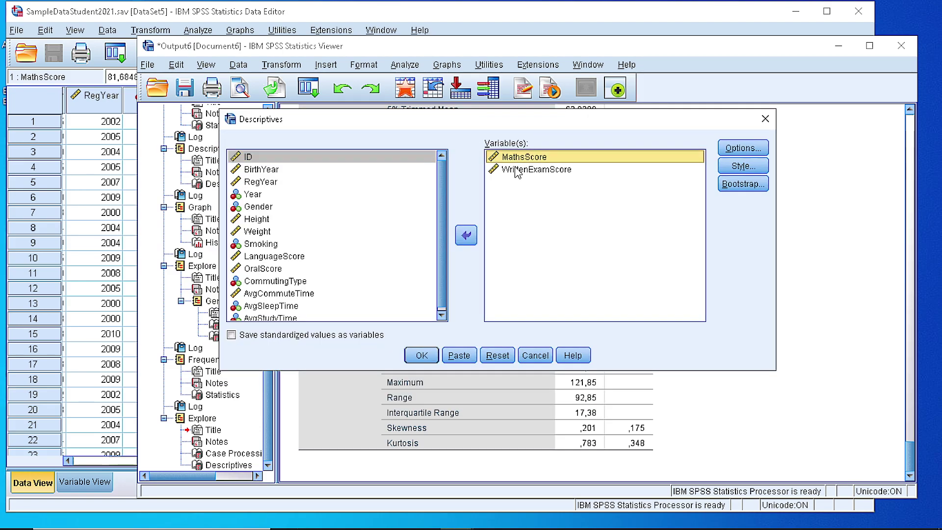
left_click(518, 171)
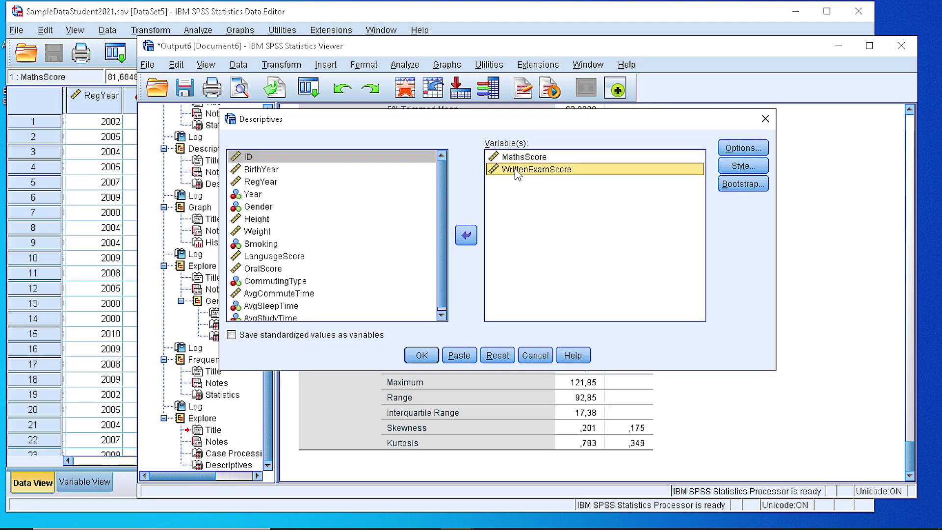
left_click(467, 238)
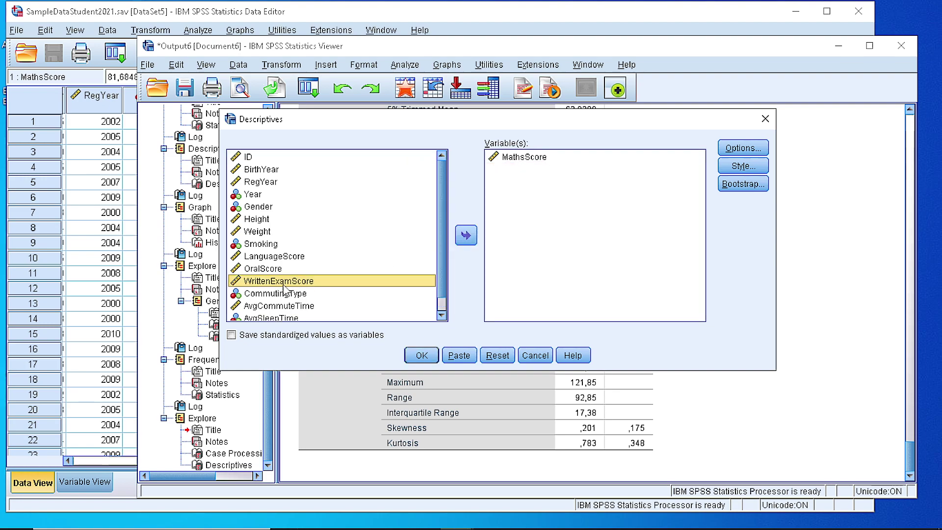
left_click(466, 235)
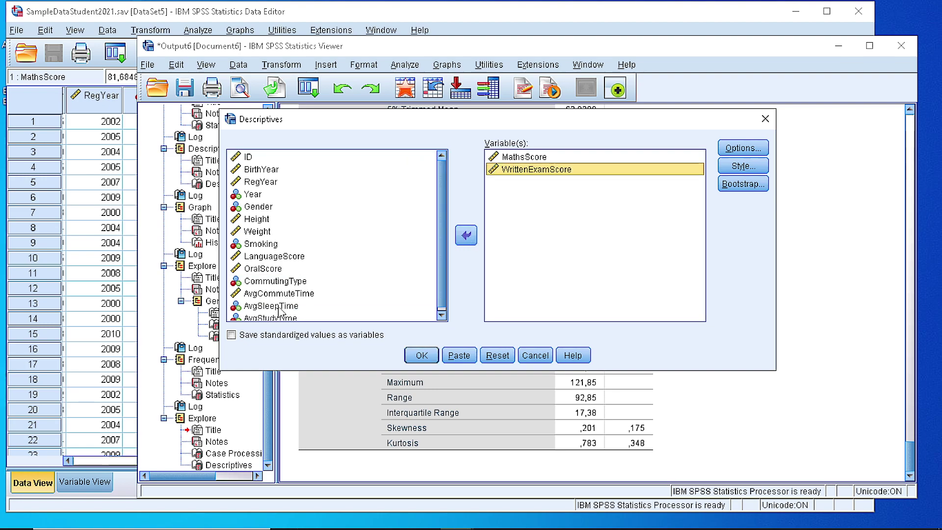
- Add Range, Kurtosis and Skewness to the Descriptives options alongside mean, standard deviation, minimum and maximum
left_click(720, 149)
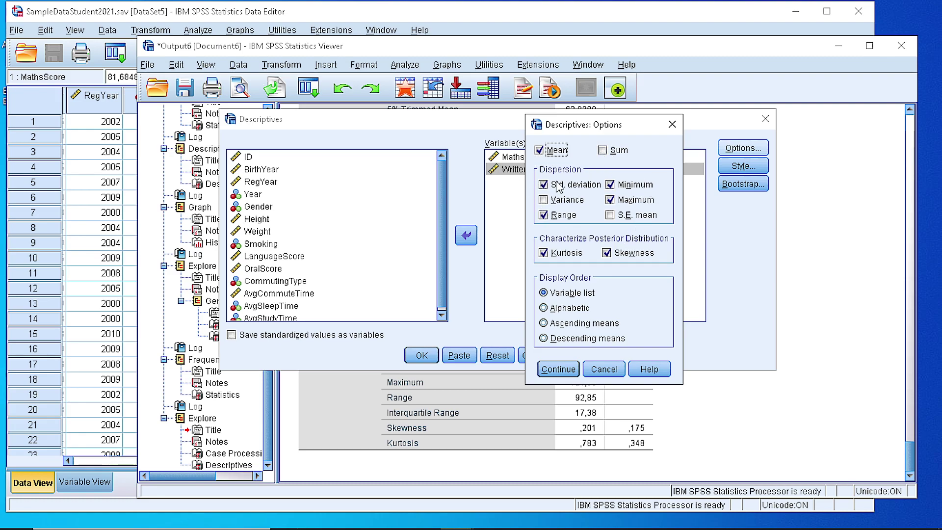
left_click(543, 215)
left_click(559, 370)
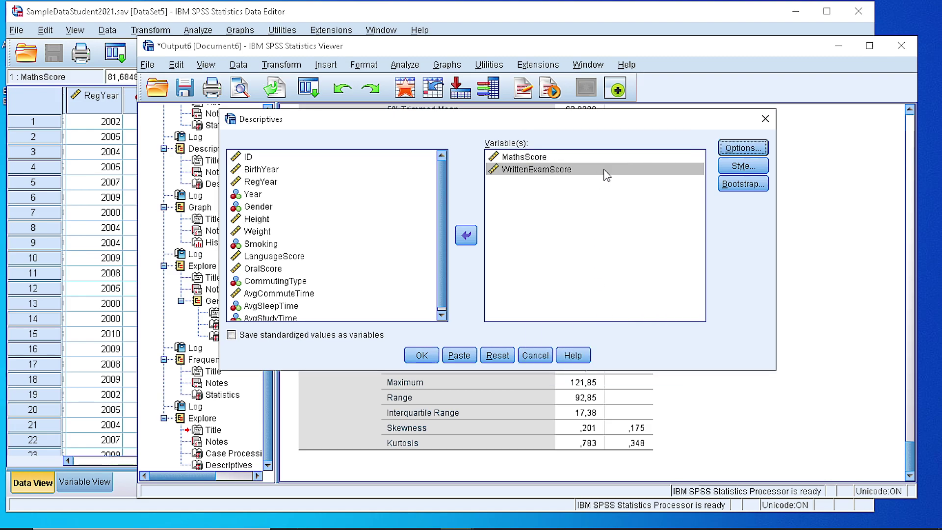
- Cancel Table Style unchanged and tick 'Save standardized values as variables'
left_click(746, 166)
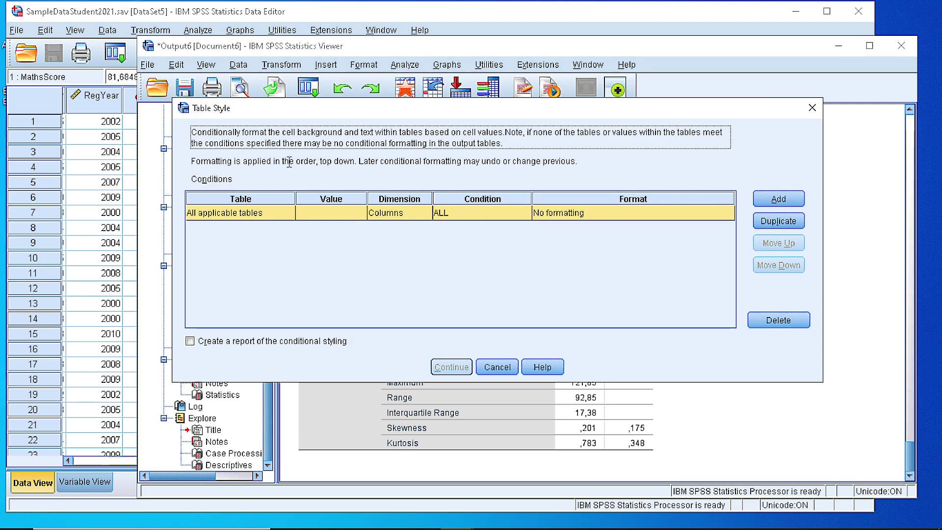
left_click(497, 368)
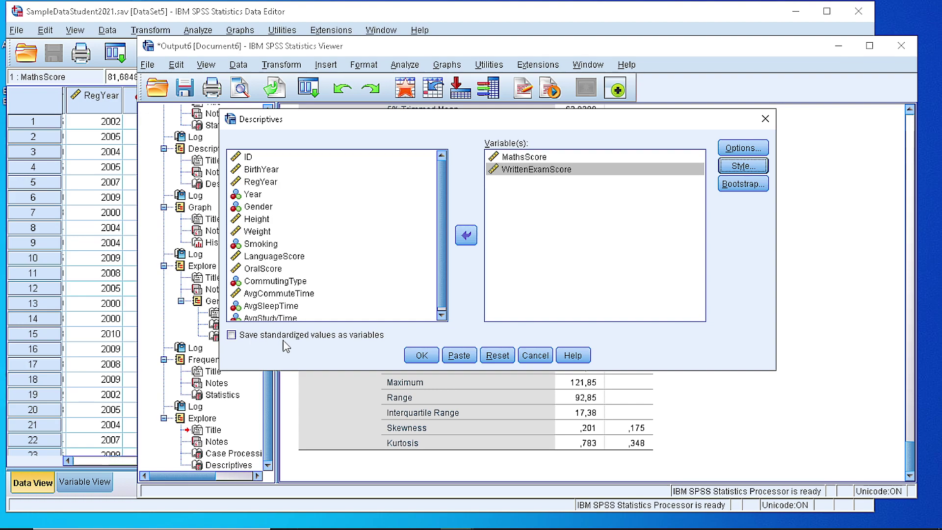
left_click(231, 335)
- Run Descriptives (MathsScore mean 63,0442, WrittenExamScore mean 65,4294) and compare it with the Explore table
left_click(421, 355)
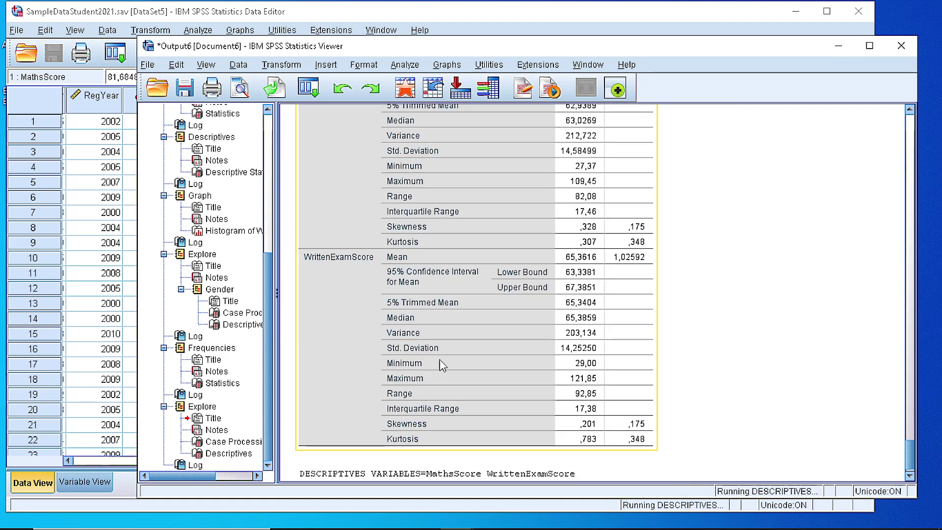
scroll(489, 328, "down", 1)
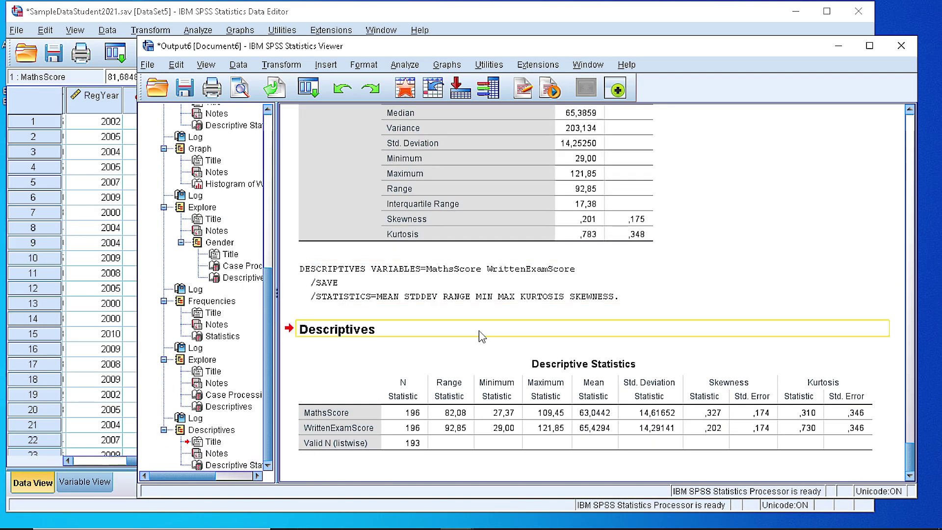
left_click(331, 400)
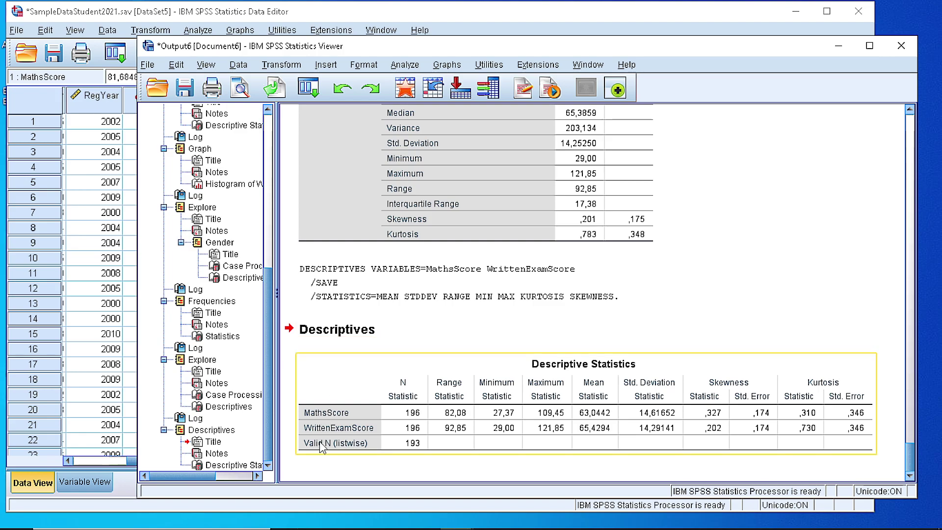
left_click(383, 337)
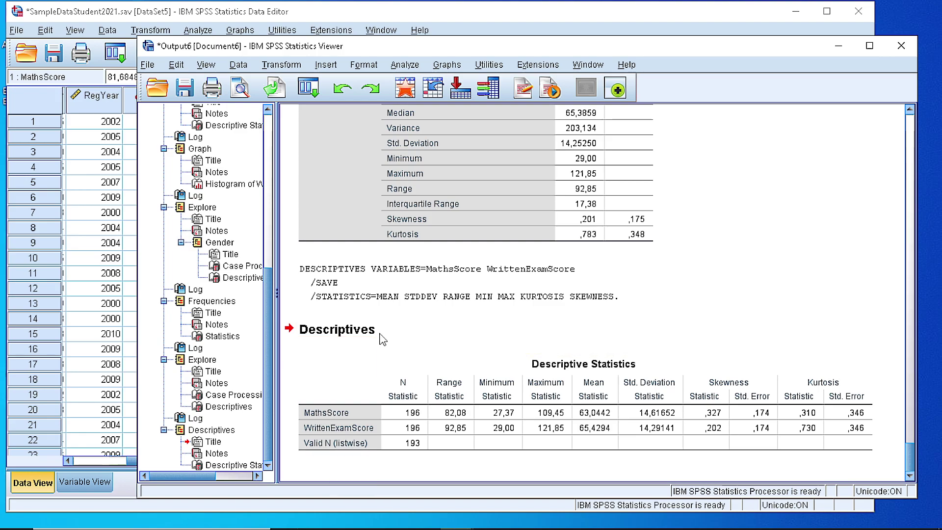
scroll(383, 337, "up", 8)
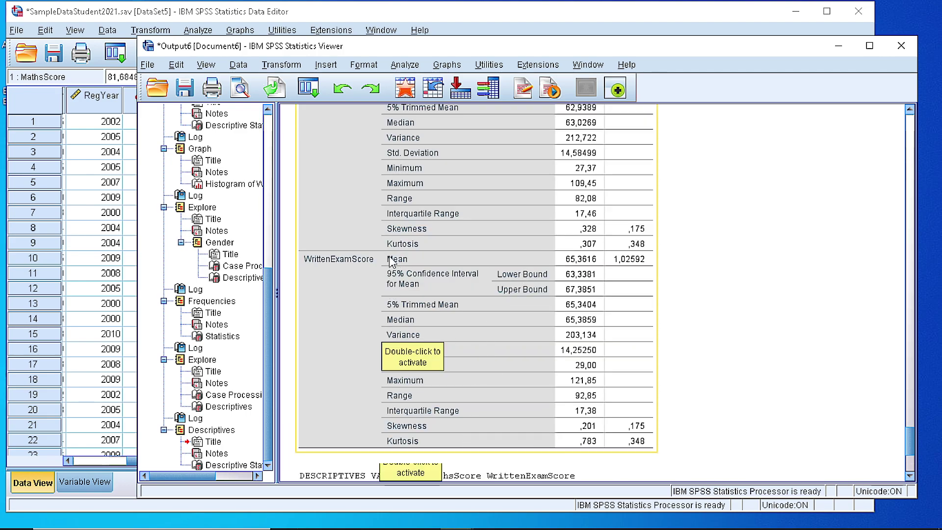
scroll(430, 418, "down", 8)
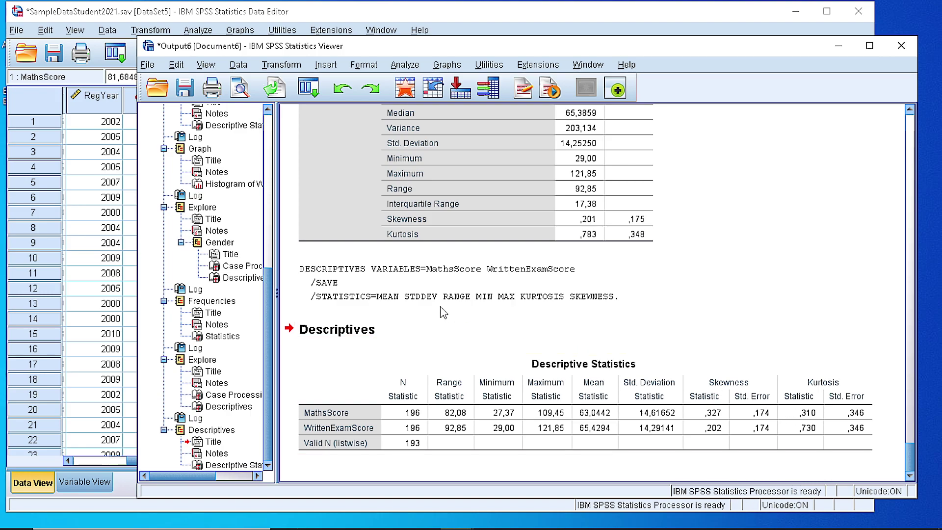
- Scroll the dataset to the new ZMathsScore and ZWrittenExamScore columns and select ZMathsScore
left_click(227, 12)
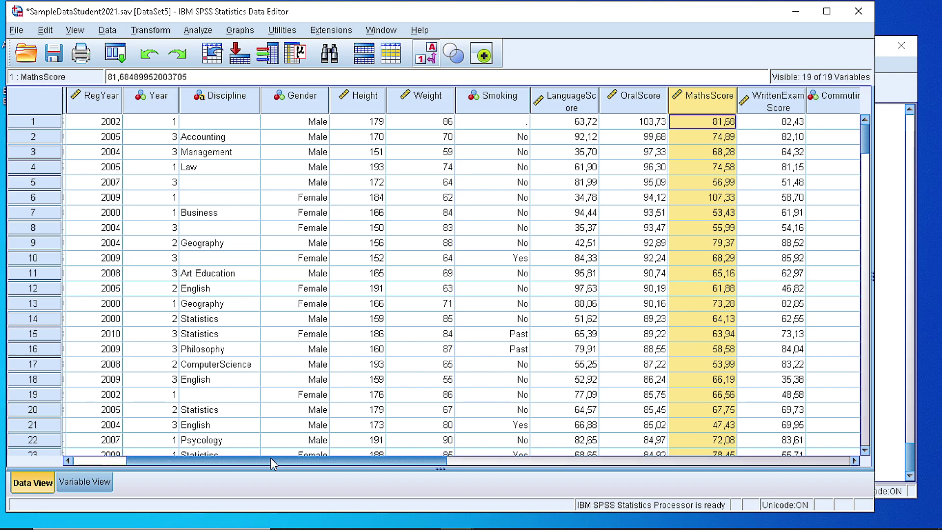
left_click_drag(270, 458, 518, 457)
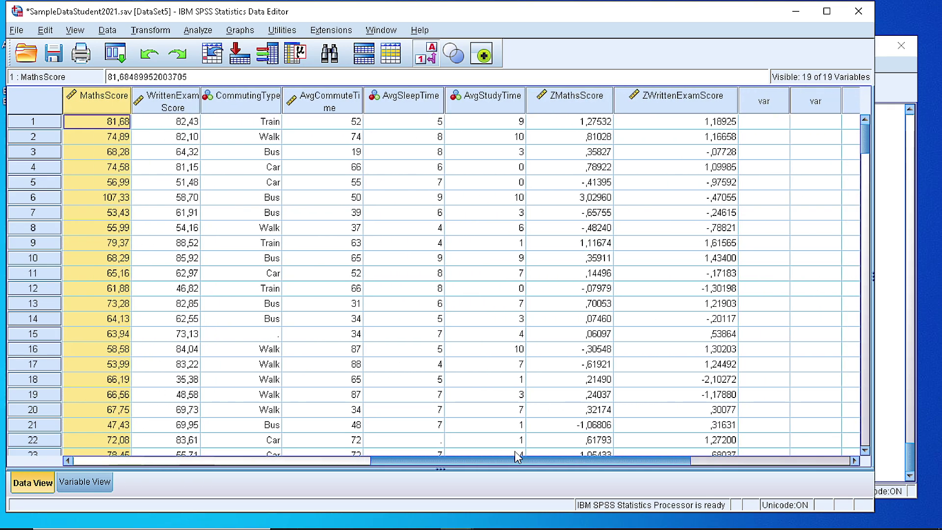
left_click(597, 104)
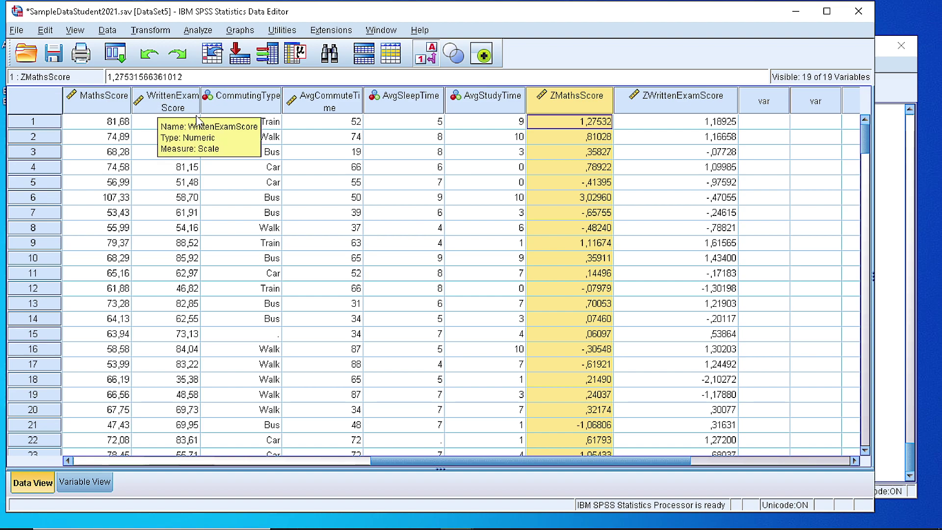
left_click(235, 31)
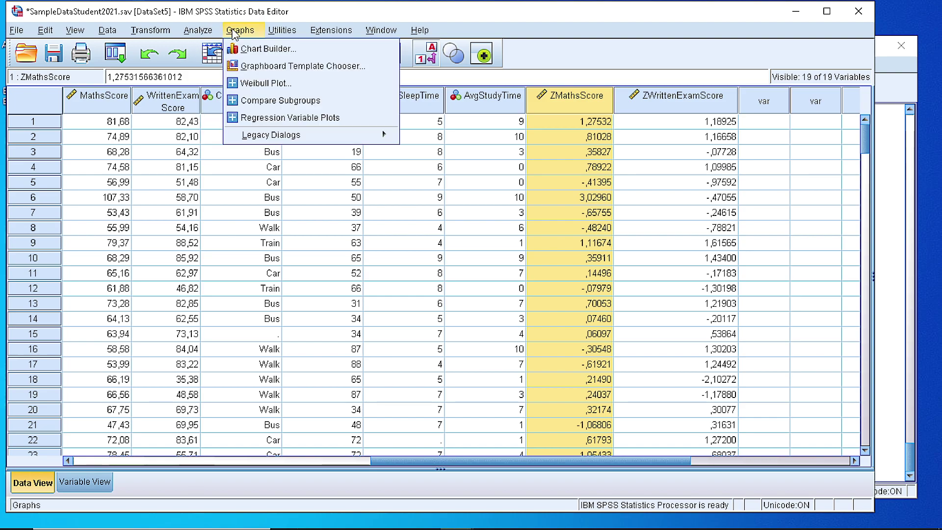
mouse_move(196, 30)
mouse_move(198, 64)
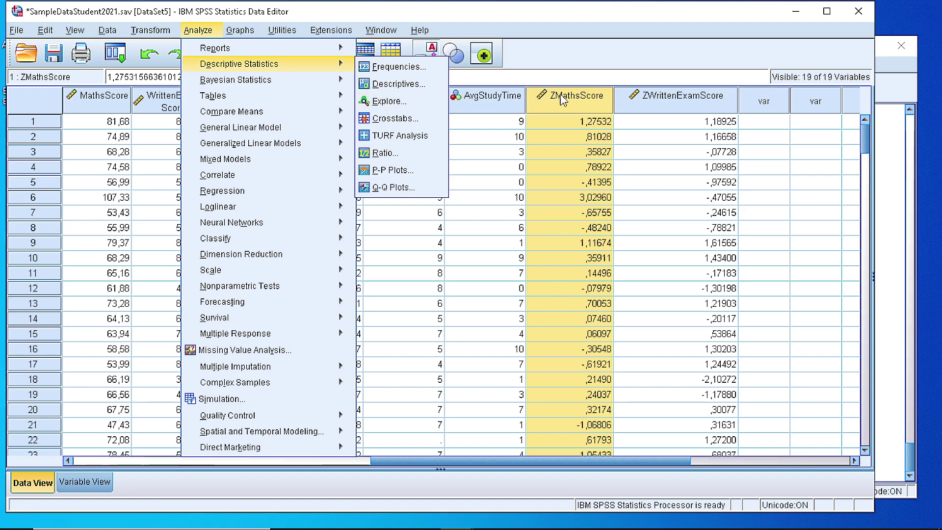
left_click(536, 10)
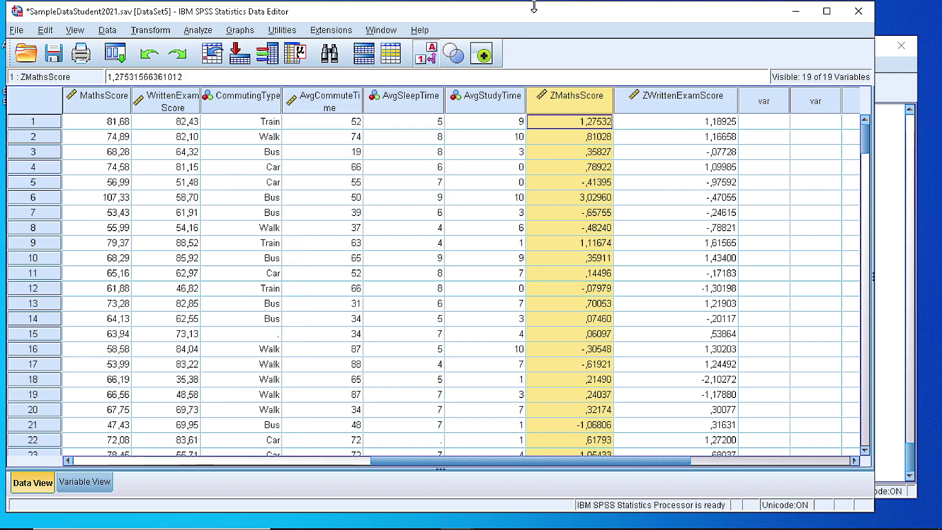